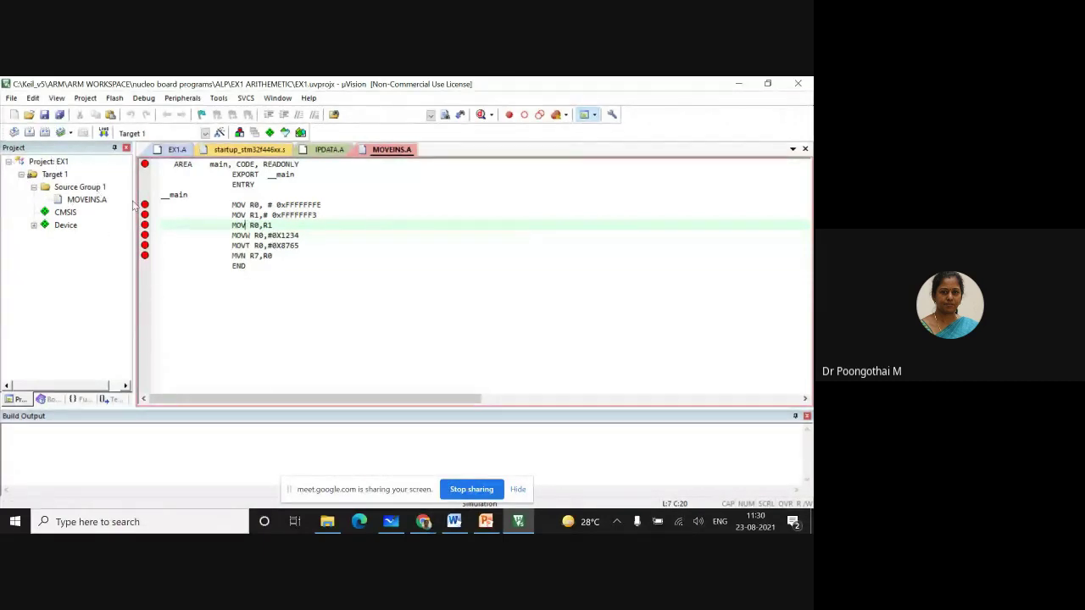
Step: Review the device, target, output, listing, user, C/C++ and linker settings in the options for Target 1
left_click(220, 133)
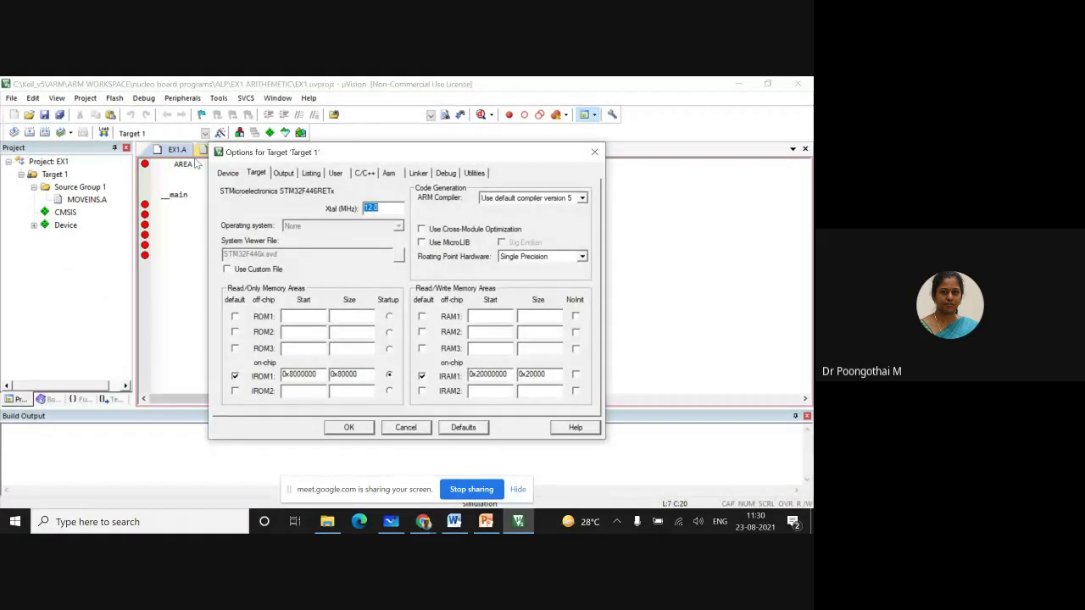
left_click(226, 173)
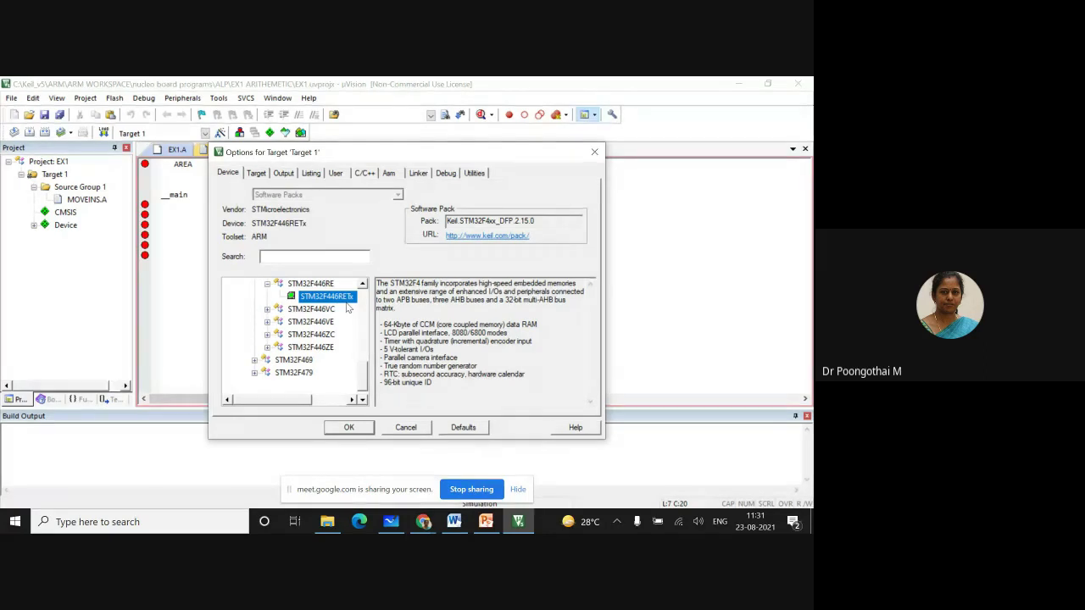
left_click(256, 176)
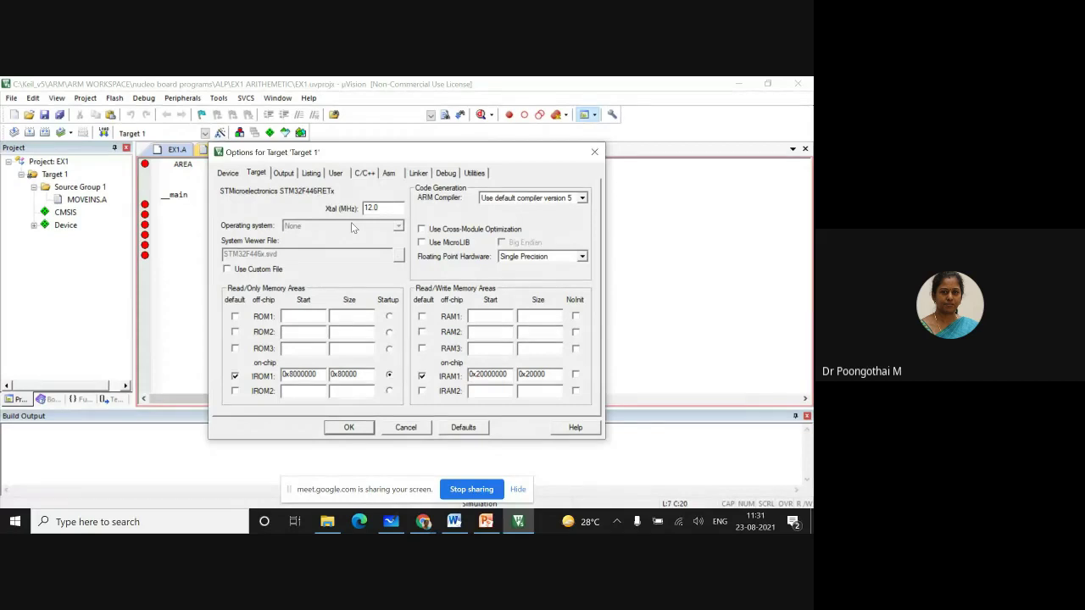
left_click(283, 174)
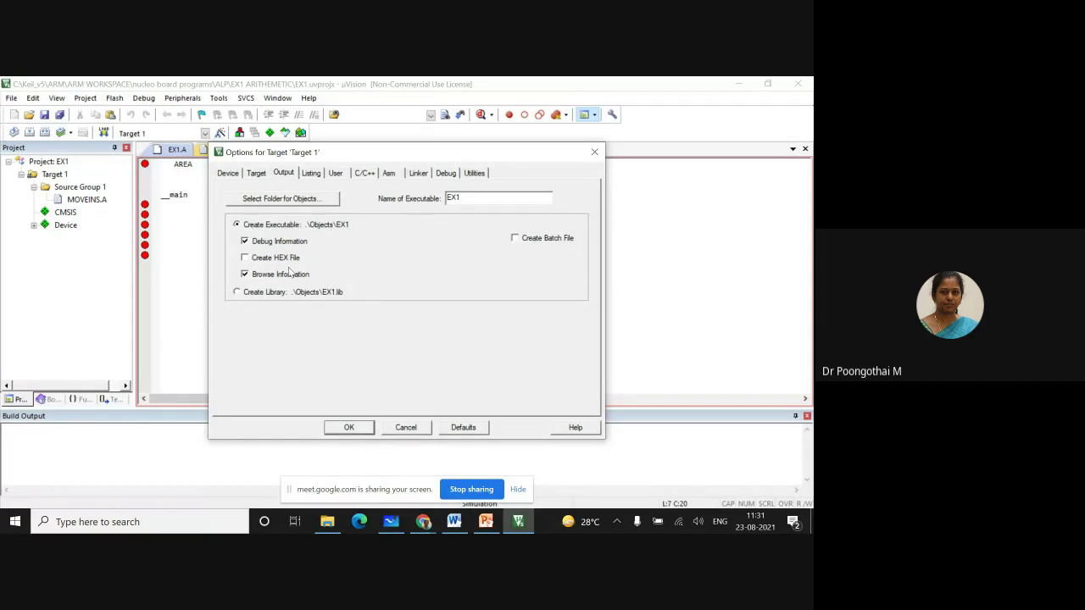
left_click(311, 174)
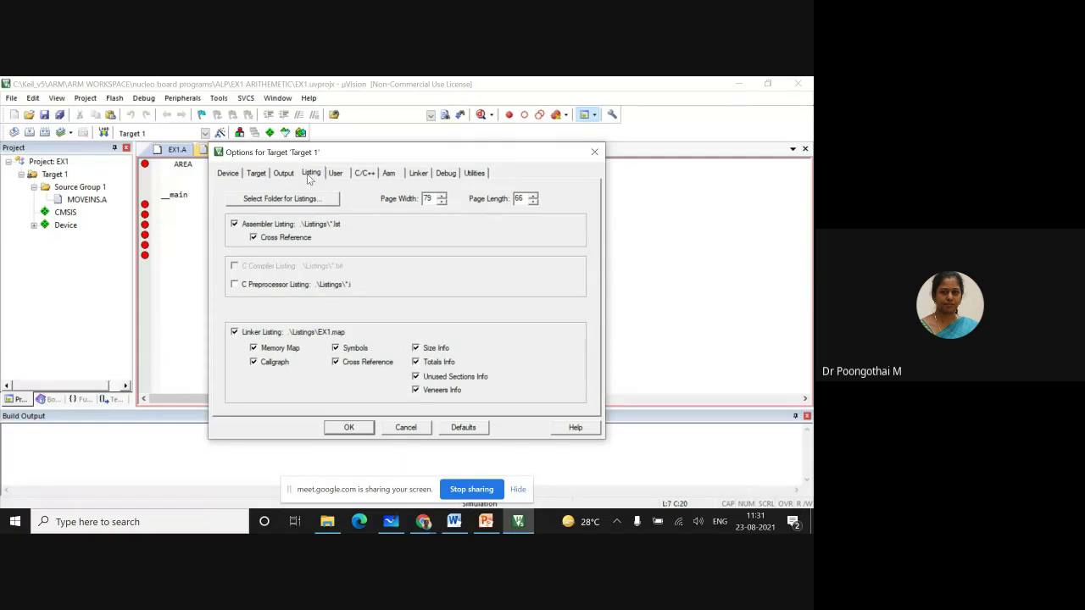
left_click(339, 173)
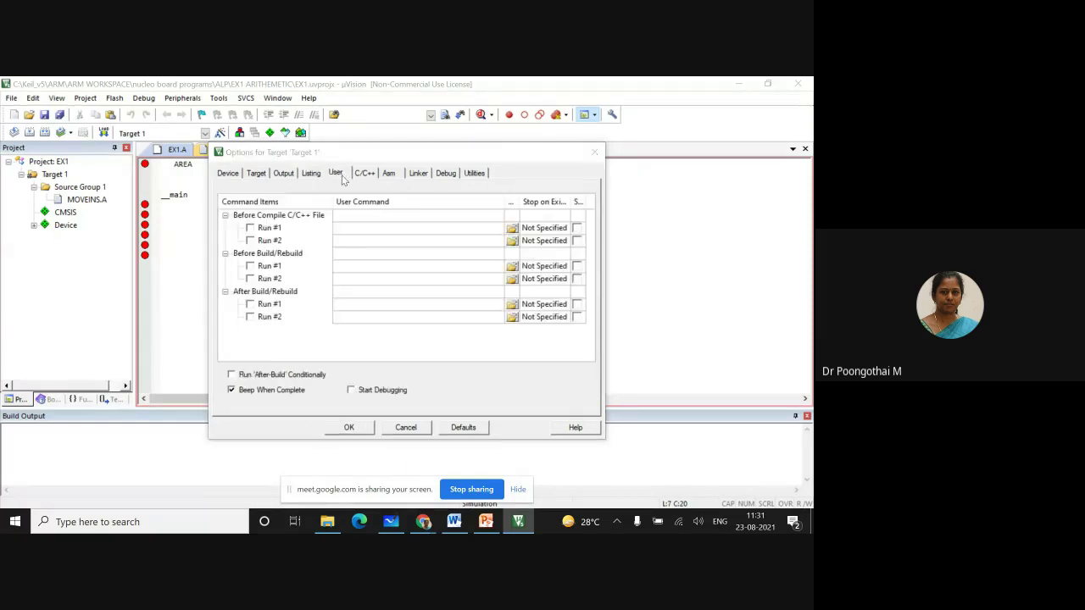
left_click(363, 174)
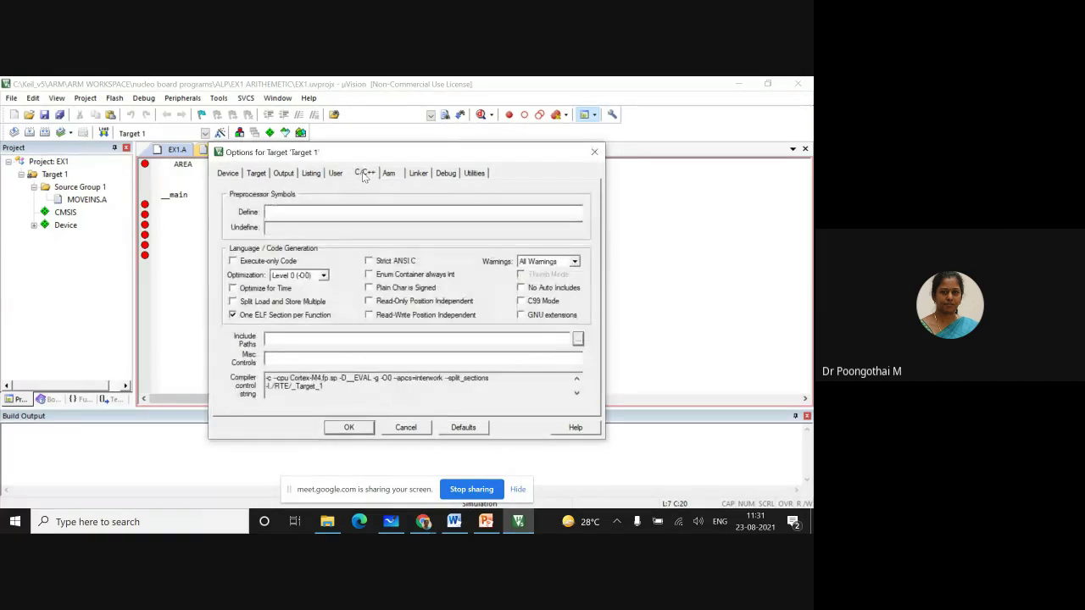
left_click(419, 174)
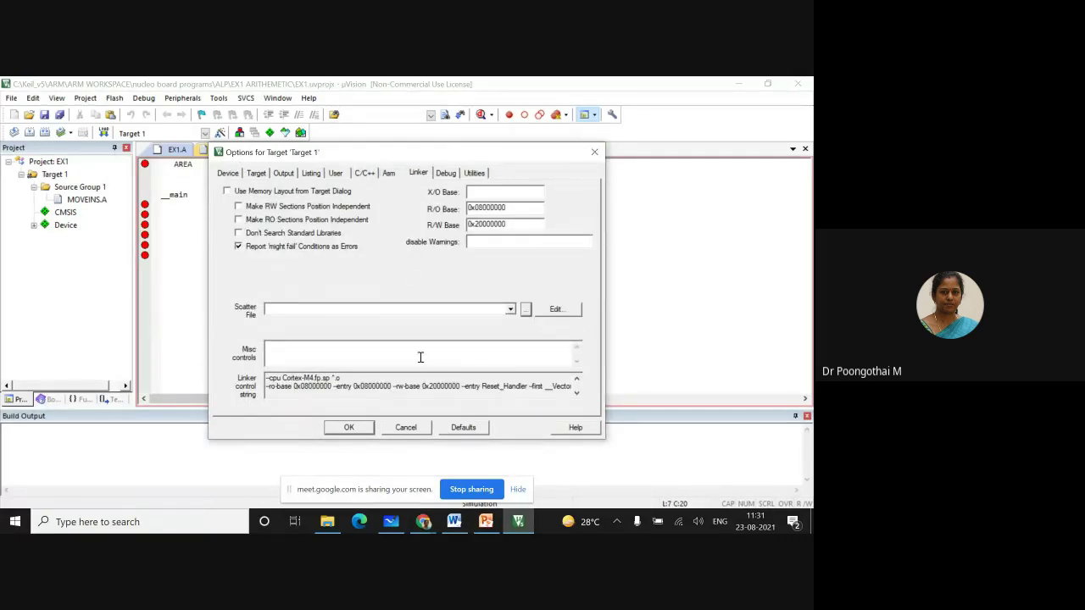
Step: Examine the debug options for the ULINK2/ME Cortex Debugger and its driver setup, then close the target options without saving
left_click(448, 175)
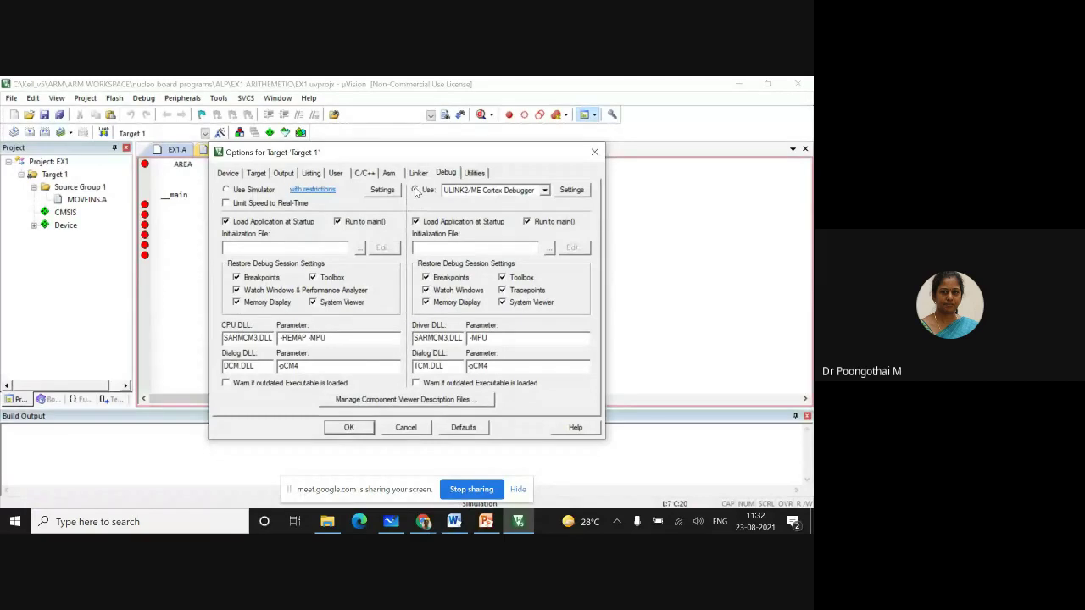
left_click(415, 191)
left_click(574, 191)
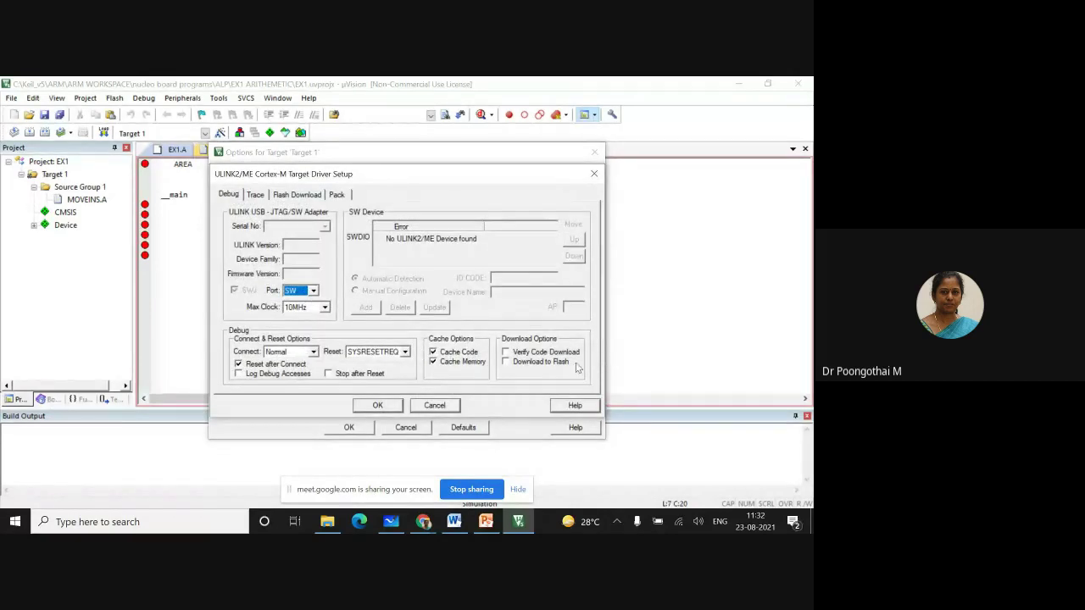
left_click(506, 352)
left_click(594, 174)
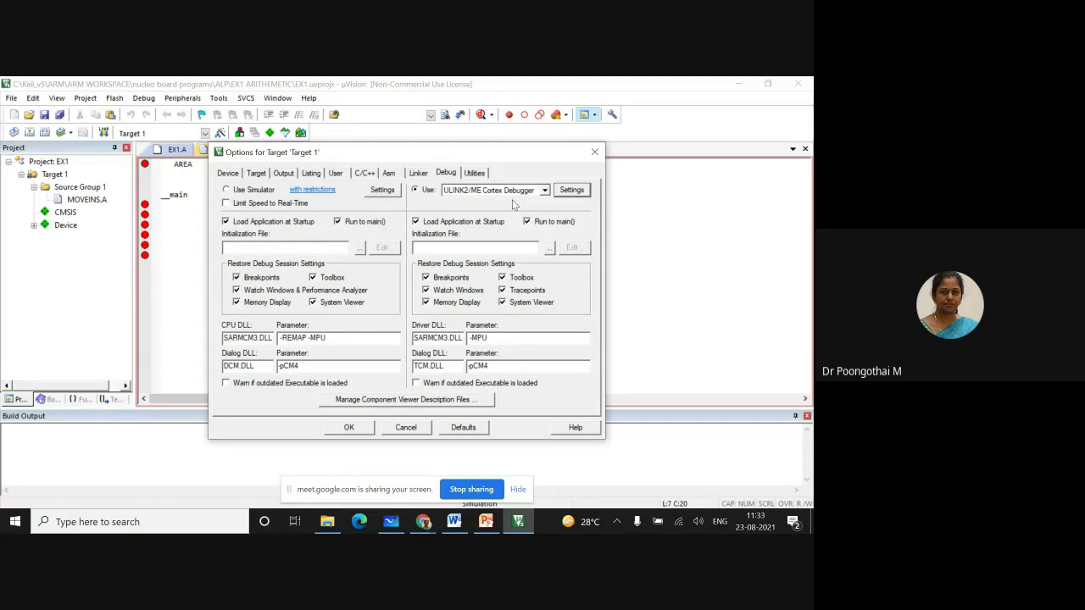
left_click(572, 189)
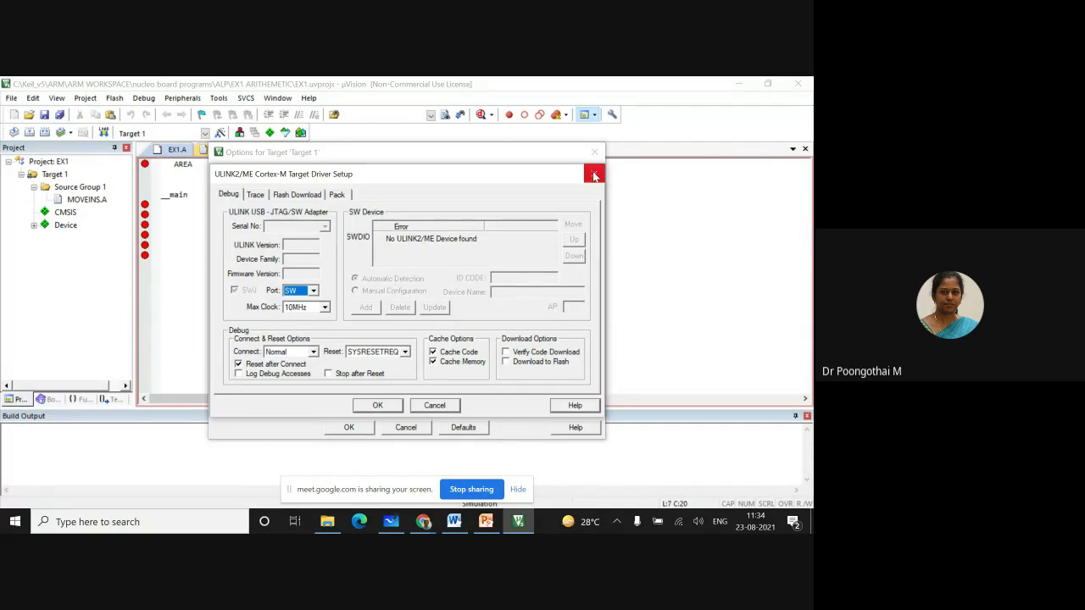
left_click(594, 175)
left_click(596, 160)
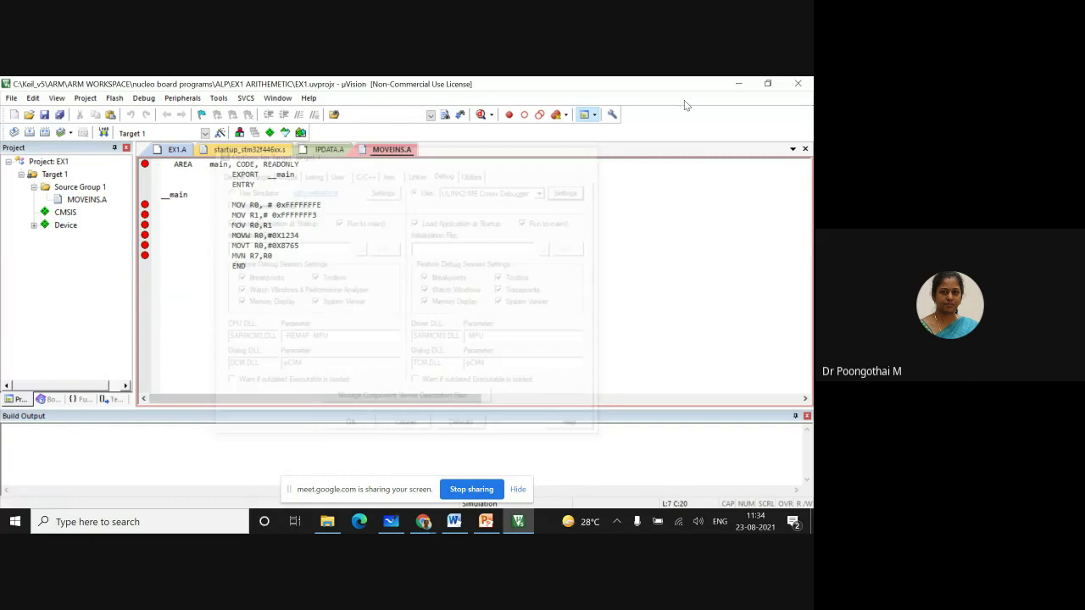
Step: Switch to the PowerPoint presentation and, in slide show view on slide 8, mark "Compile and link" with red pen circles and ticks
left_click(741, 83)
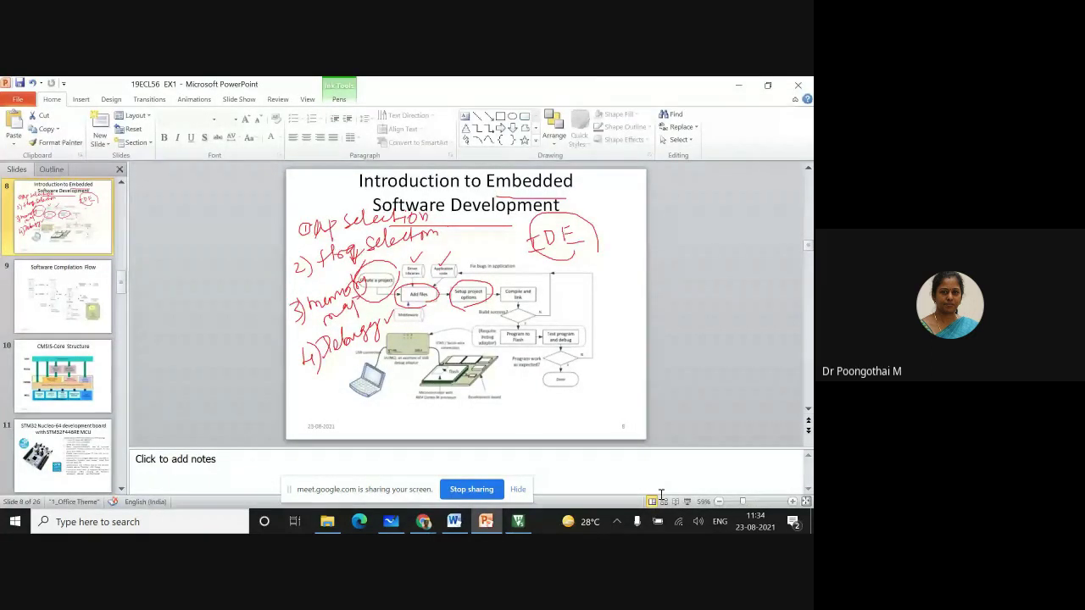
left_click(688, 502)
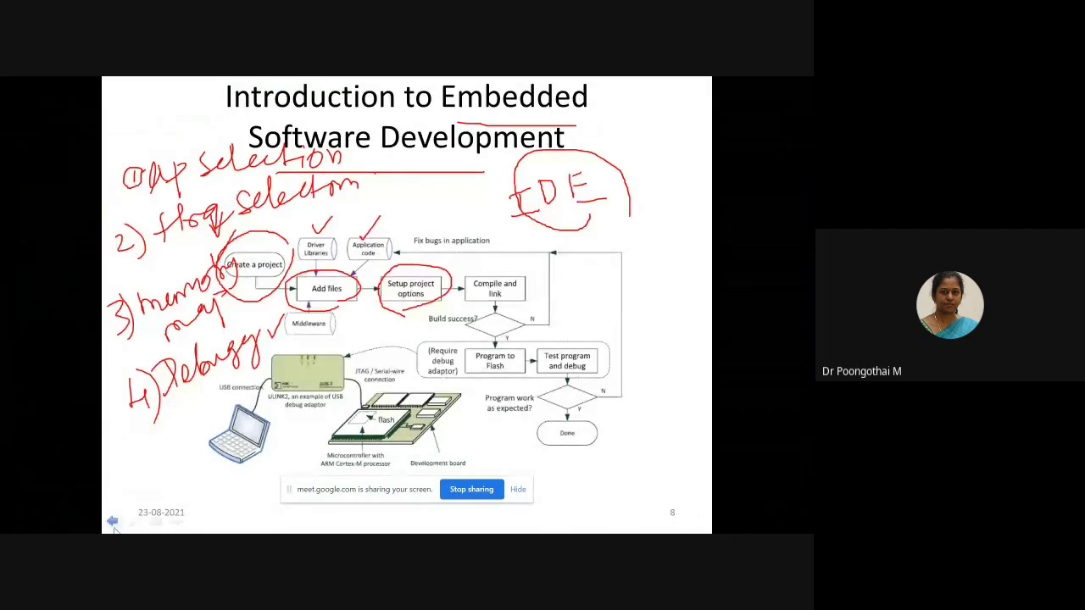
left_click(133, 521)
left_click(76, 428)
mouse_move(477, 285)
left_mouse_down()
mouse_move(500, 273)
mouse_move(488, 307)
mouse_move(506, 293)
left_mouse_up()
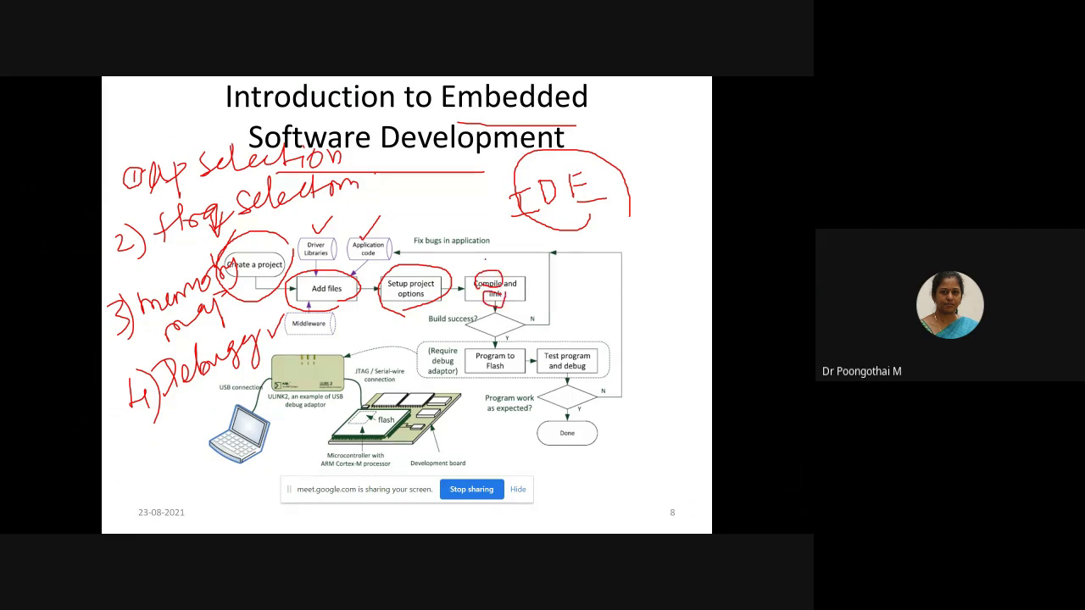
mouse_move(484, 258)
left_mouse_down()
mouse_move(491, 270)
mouse_move(505, 250)
left_mouse_up()
left_click_drag(502, 307, 523, 294)
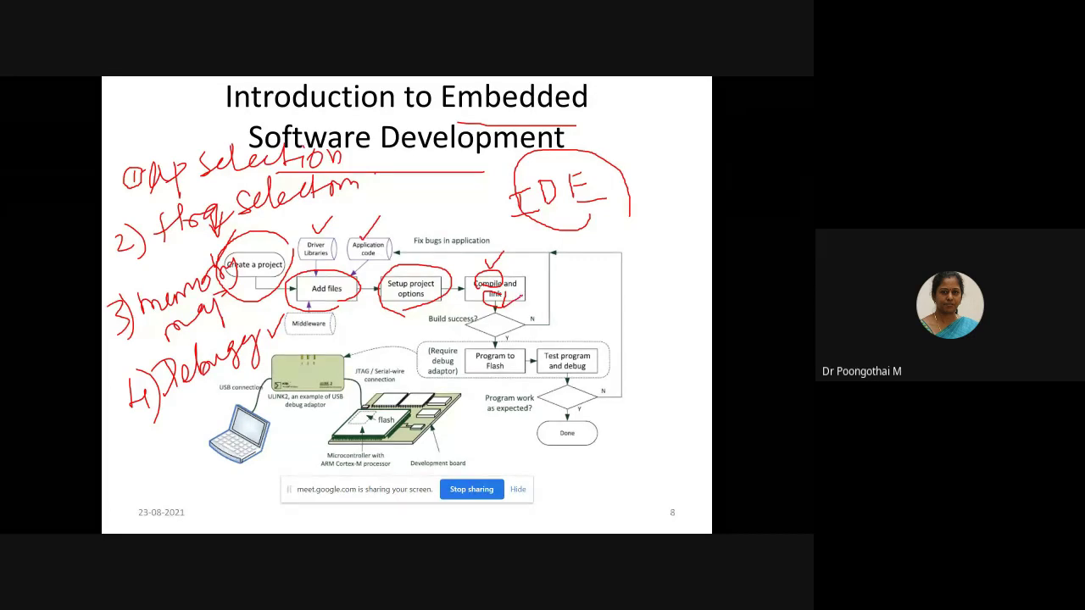
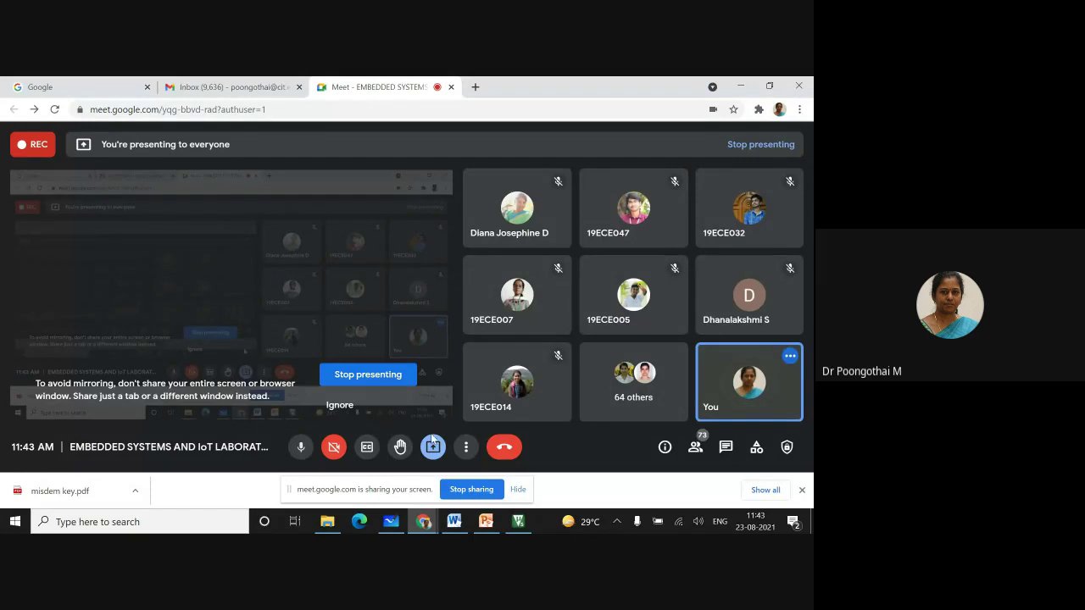
Step: Switch to the EX1 project in µVision, review the linker settings of Target 1 and close the options unchanged
mouse_move(486, 522)
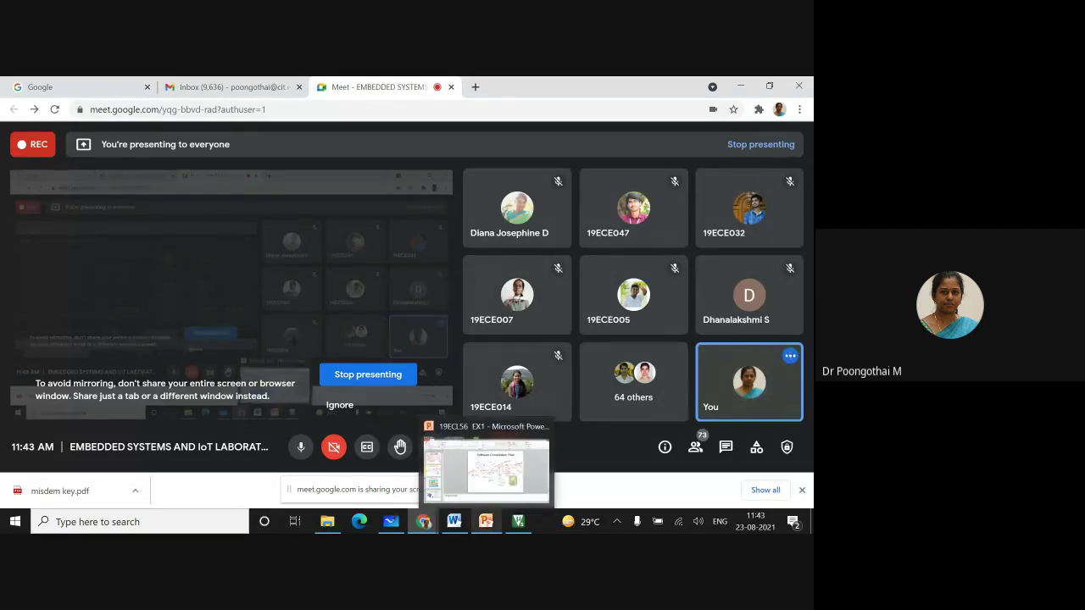
left_click(487, 524)
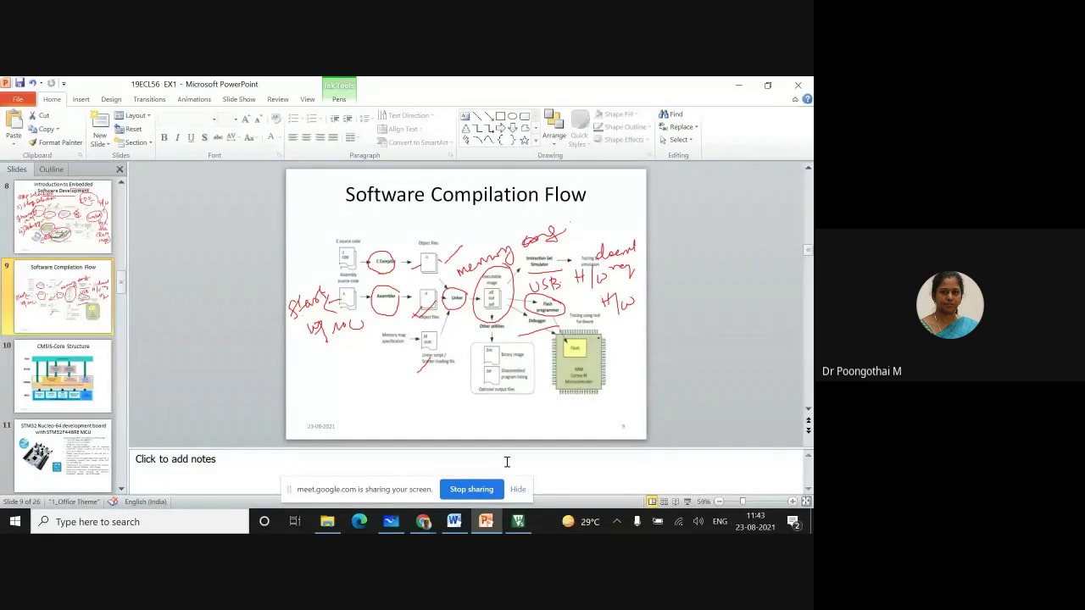
left_click(520, 523)
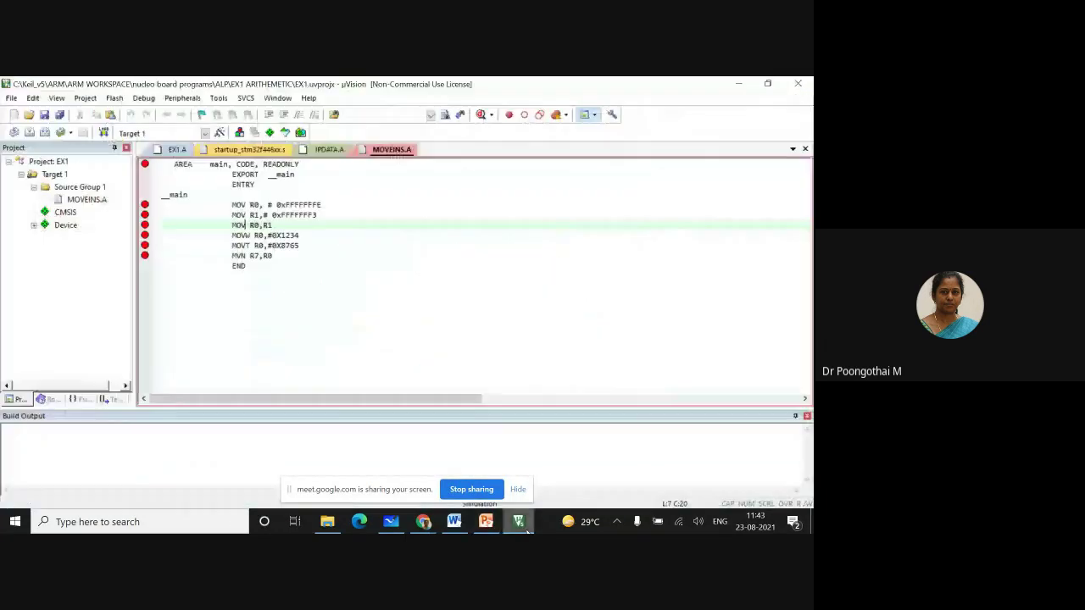
left_click(219, 134)
left_click(419, 173)
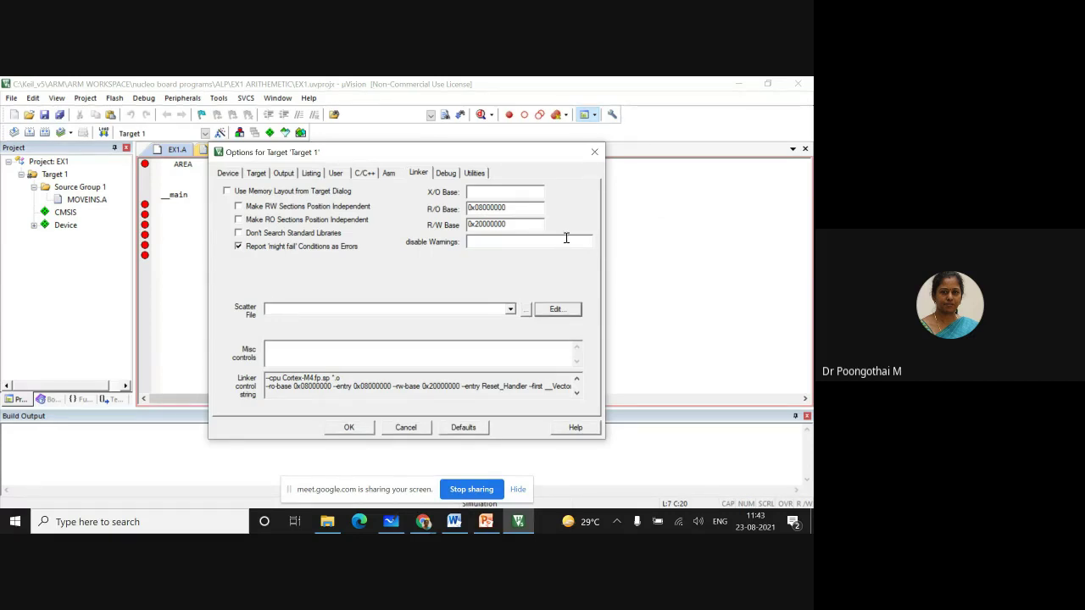
left_click(594, 152)
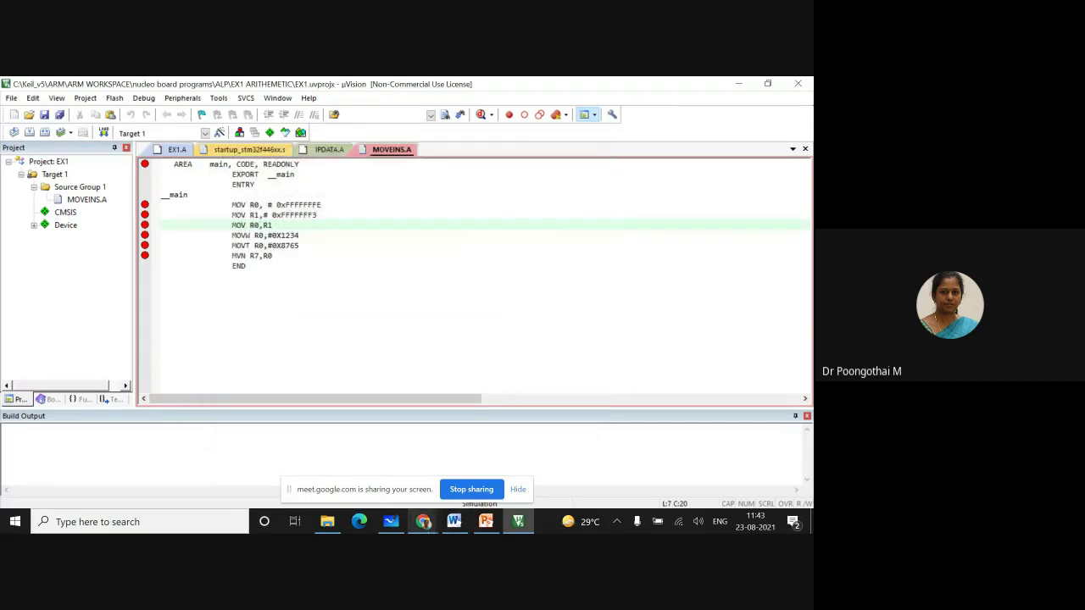
Step: Return to the PowerPoint slide show, advance from Software Compilation Flow to the CMSIS-Core Structure slide, and end the show
left_click(486, 521)
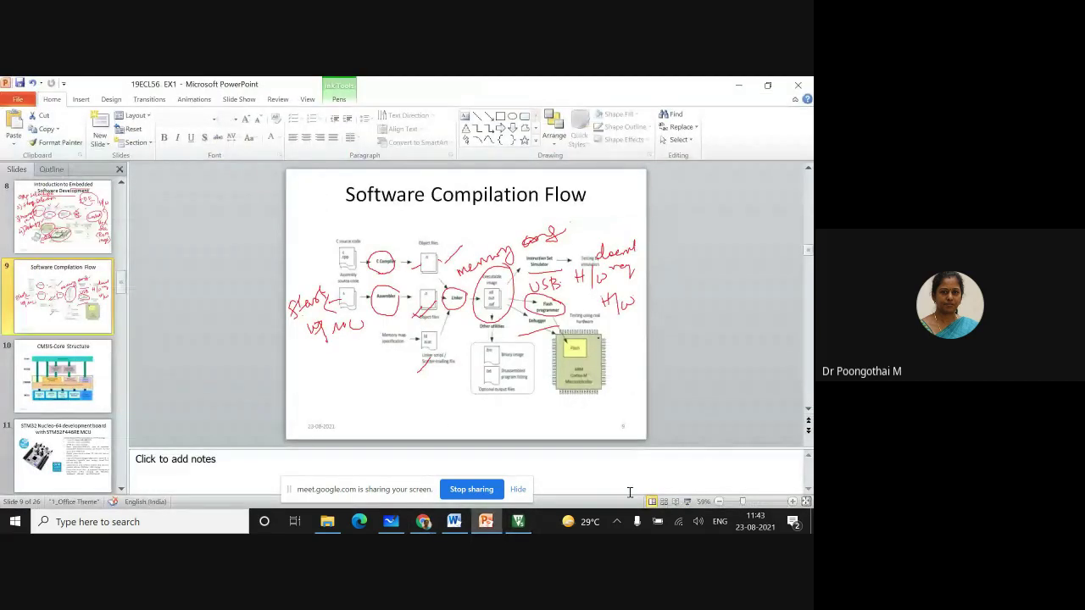
left_click(687, 501)
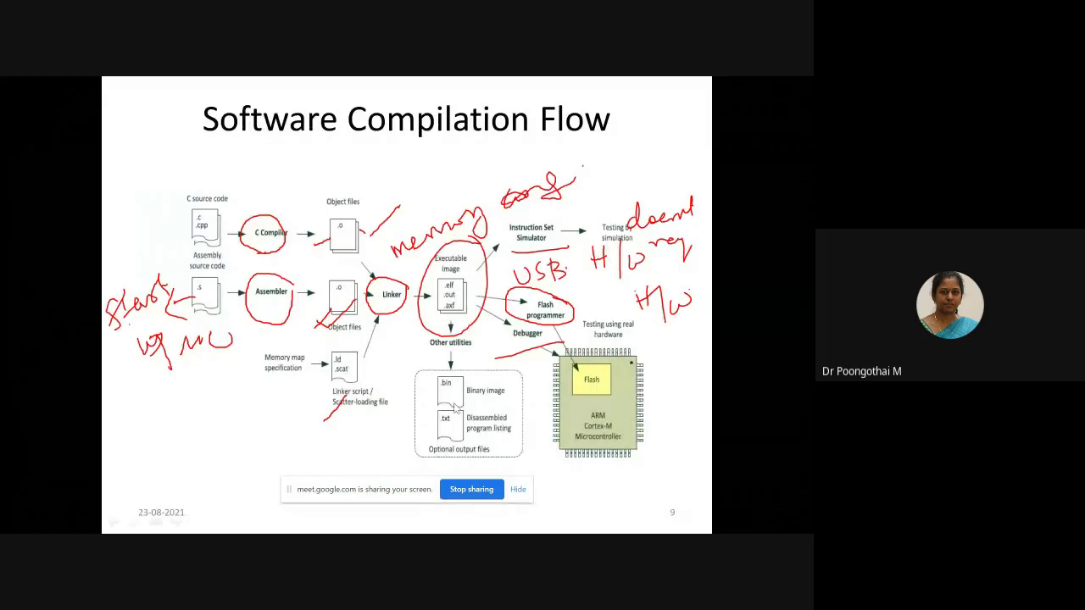
left_click(458, 409)
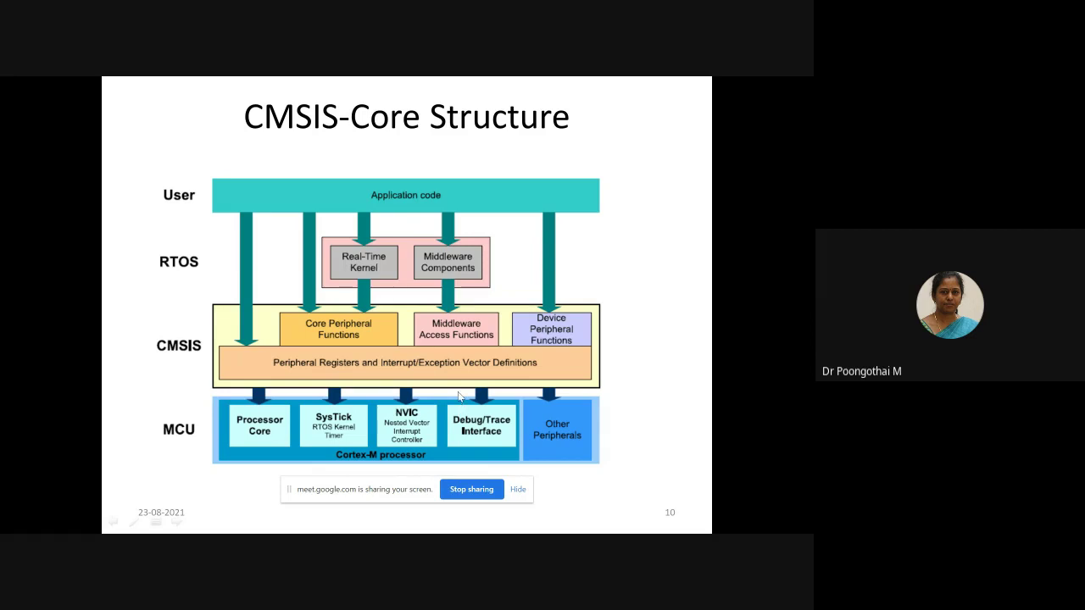
key("Escape")
Step: Switch to µVision and examine the CMSIS, Compiler and Device components in the project's Manage Run-Time Environment dialog
left_click(518, 521)
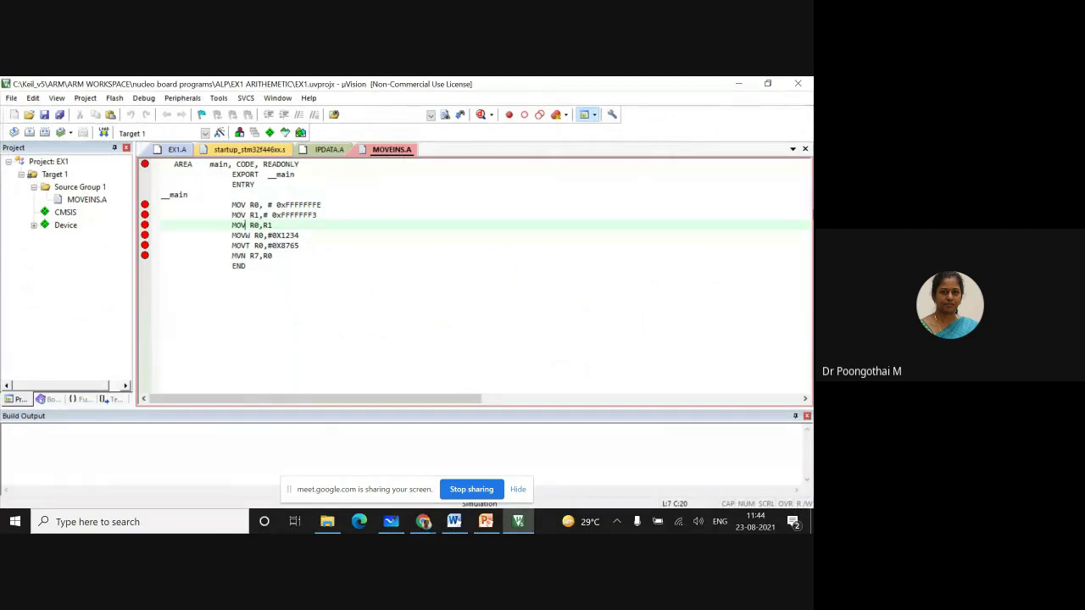
left_click(268, 132)
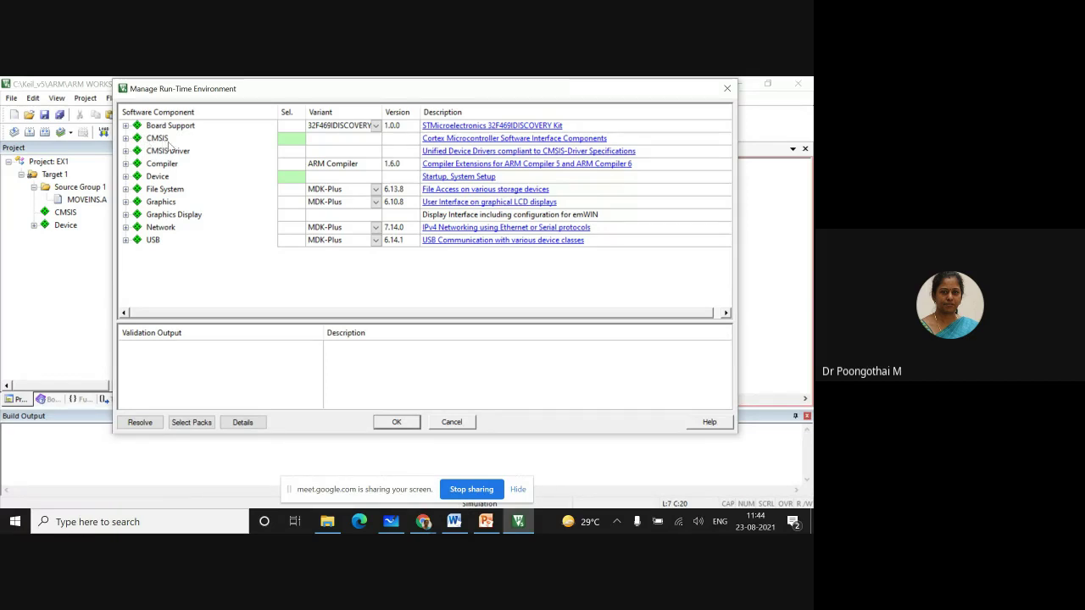
left_click(126, 138)
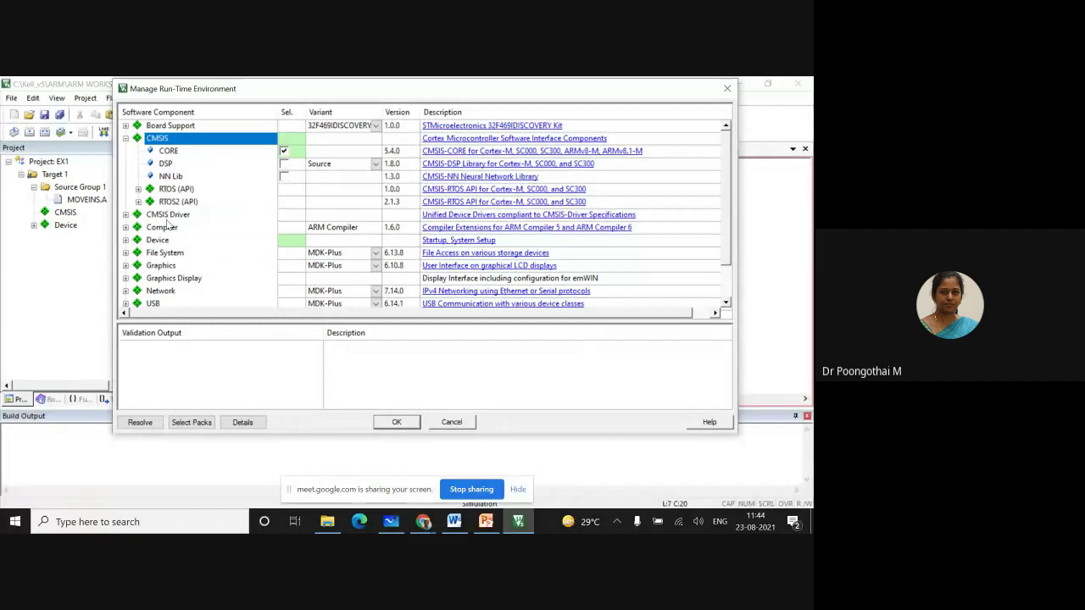
left_click(125, 227)
left_click(127, 265)
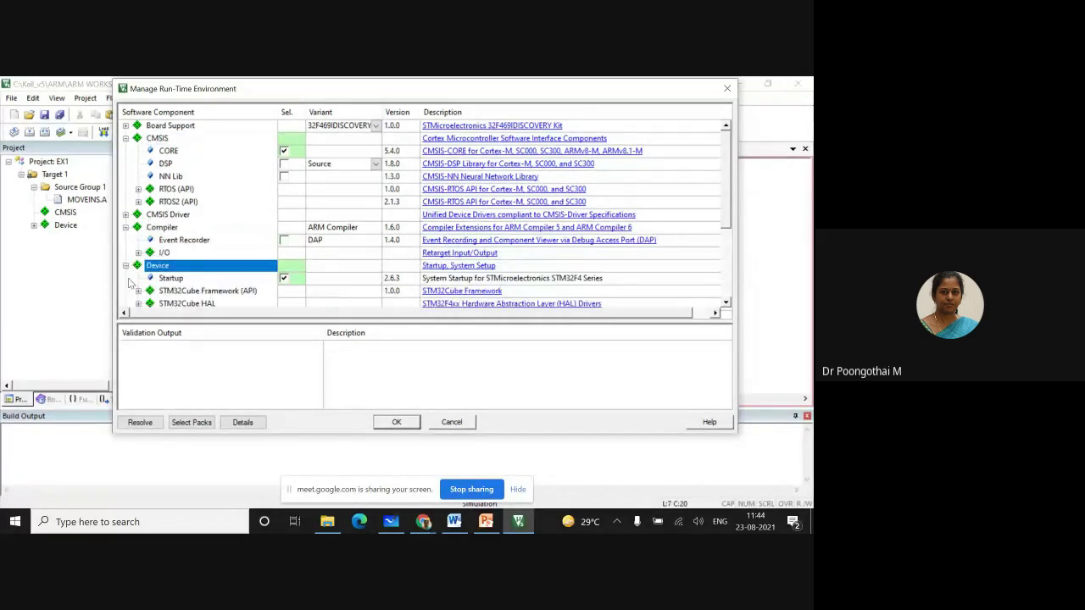
scroll(130, 284, "down", 1)
scroll(129, 297, "down", 1)
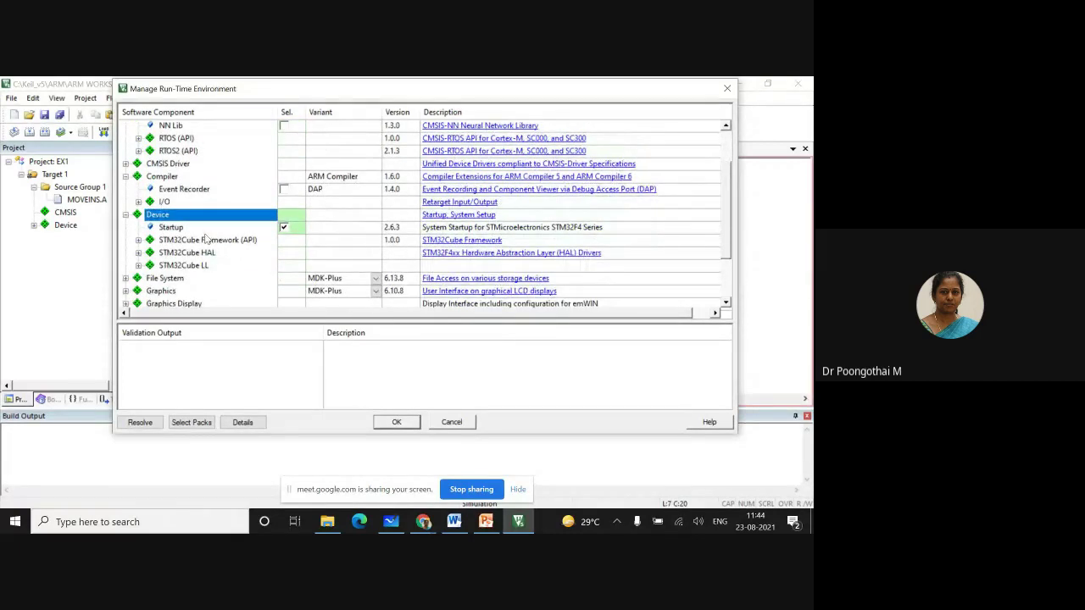
Step: Examine the File System, Graphics and Network components in the Manage Run-Time Environment dialog
left_click(125, 278)
scroll(212, 270, "down", 1)
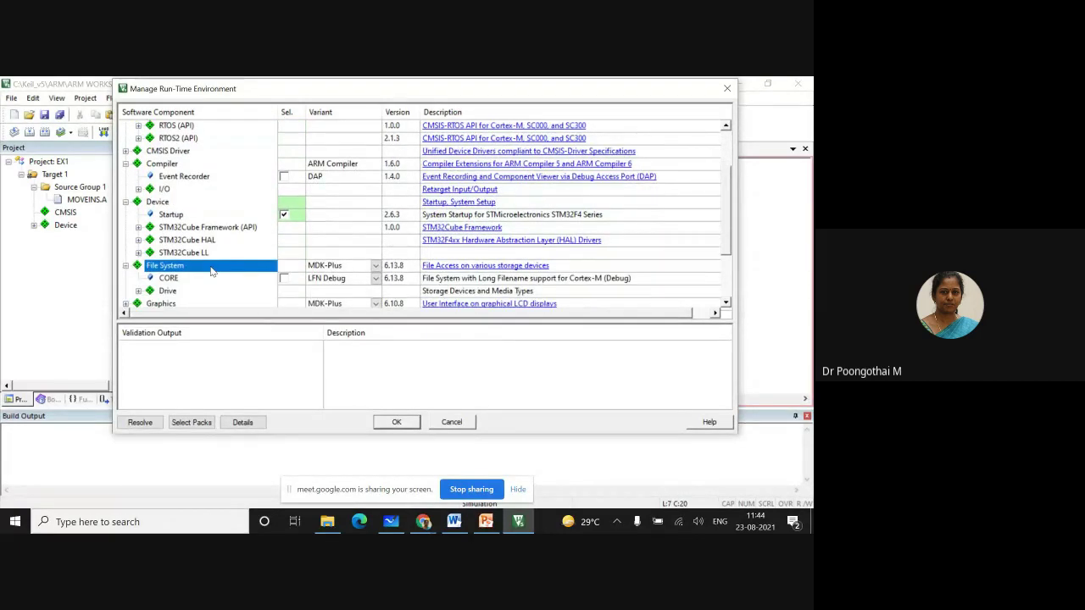
scroll(178, 287, "down", 2)
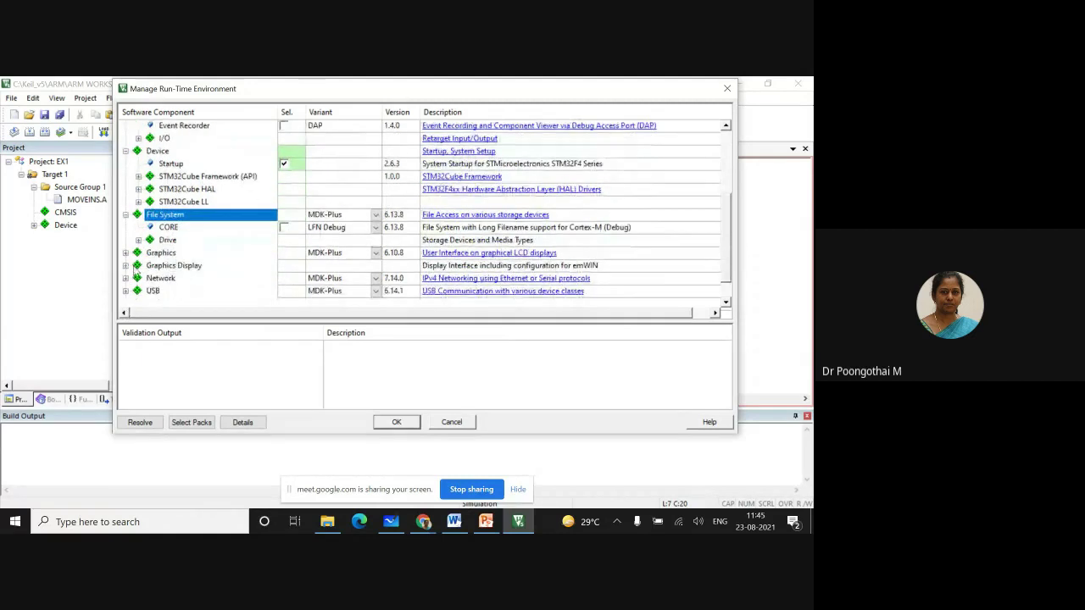
left_click(125, 252)
scroll(165, 280, "down", 1)
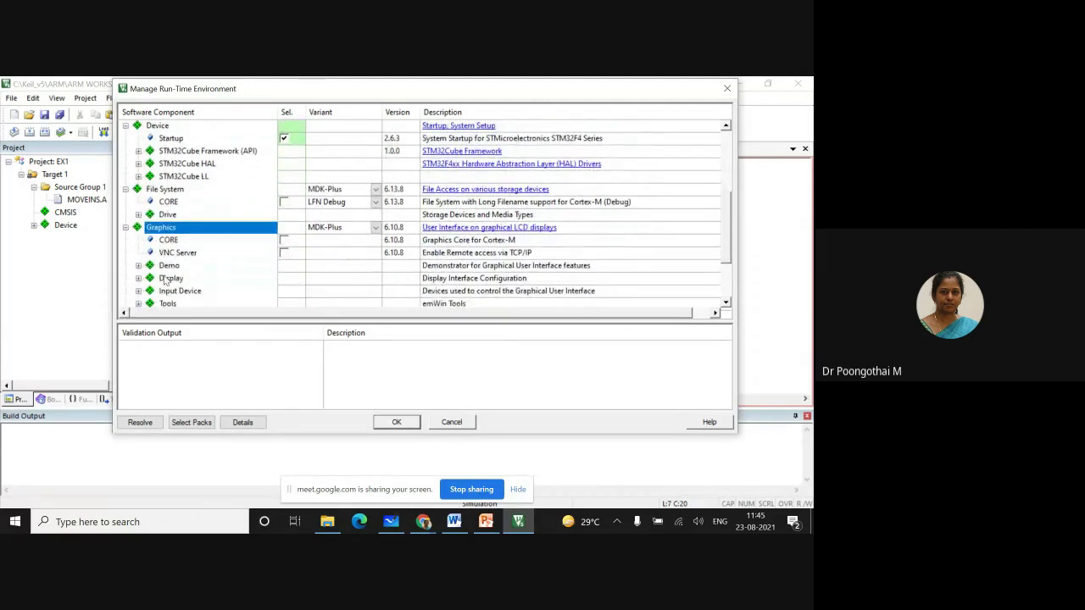
scroll(166, 280, "down", 2)
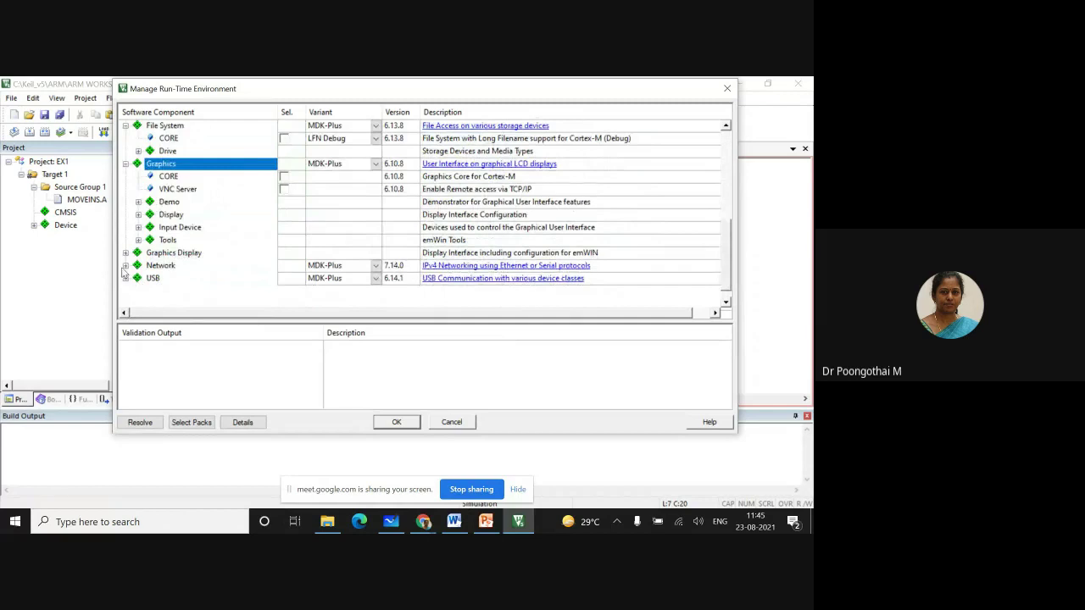
left_click(124, 265)
scroll(124, 269, "up", 5)
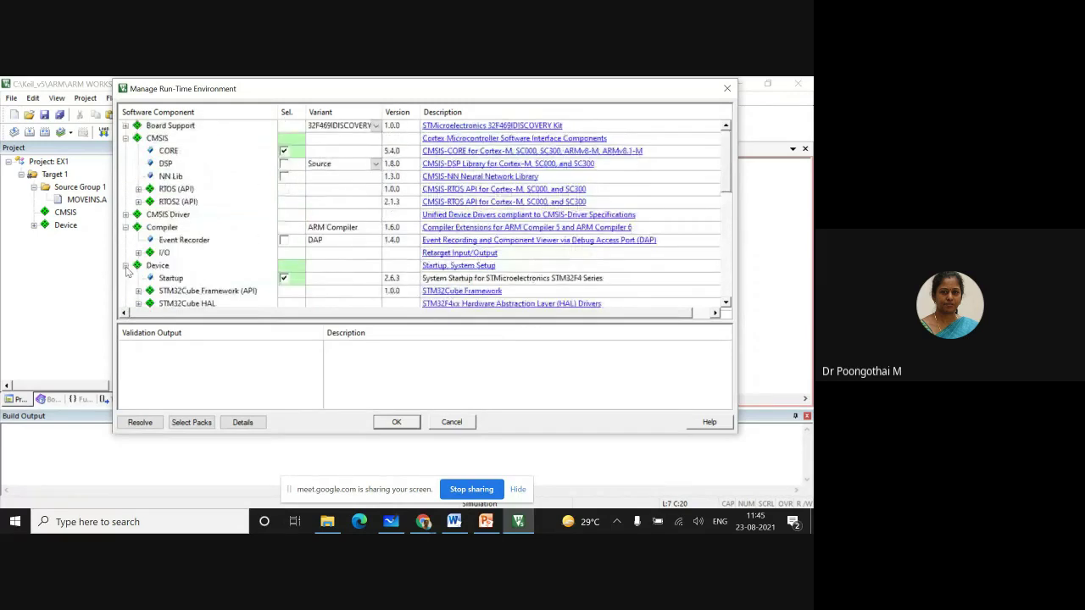
Step: Examine the Buttons, Drivers and LED interfaces under Board Support for the 32F469IDISCOVERY kit and close the dialog without changes
left_click(126, 126)
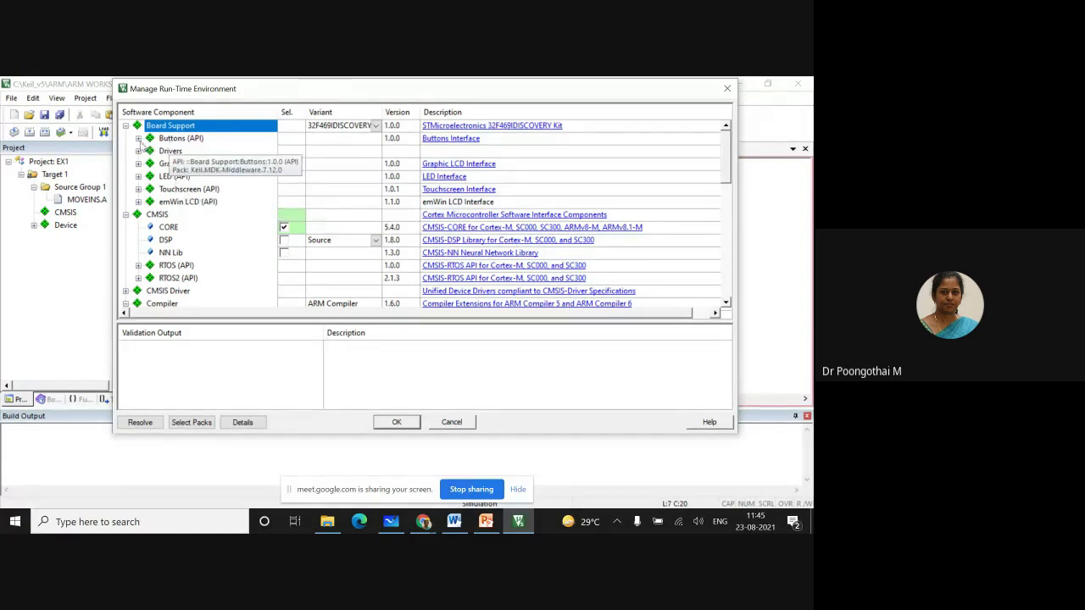
left_click(139, 139)
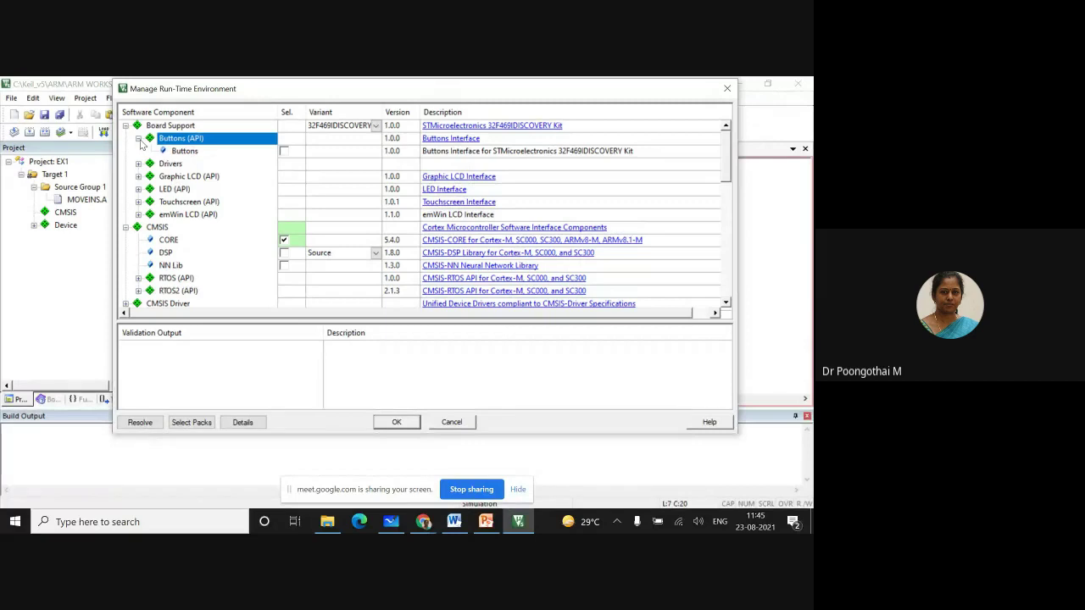
left_click(140, 165)
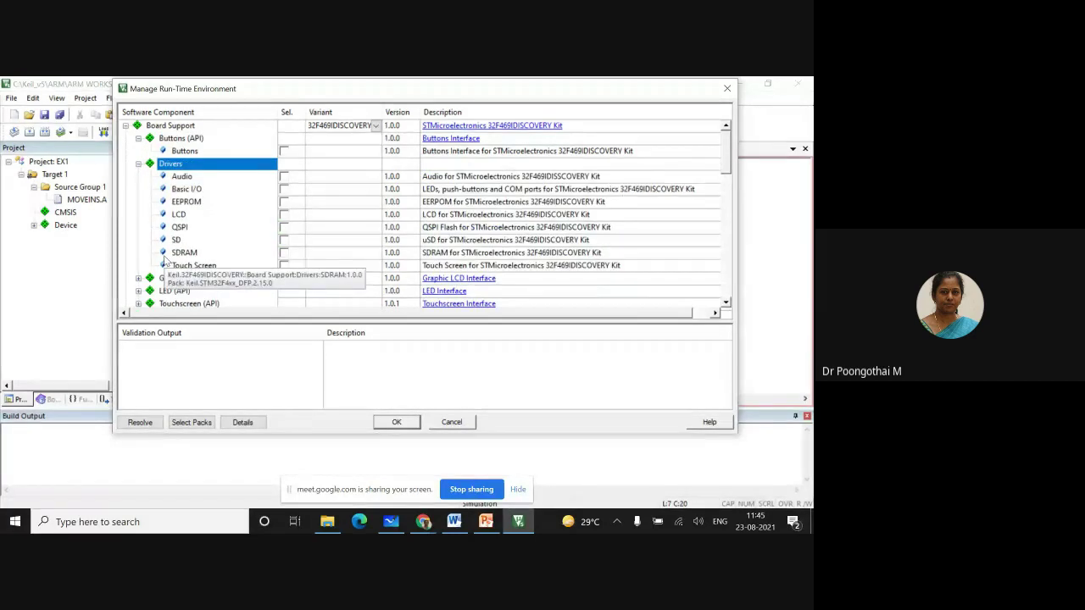
scroll(166, 261, "down", 1)
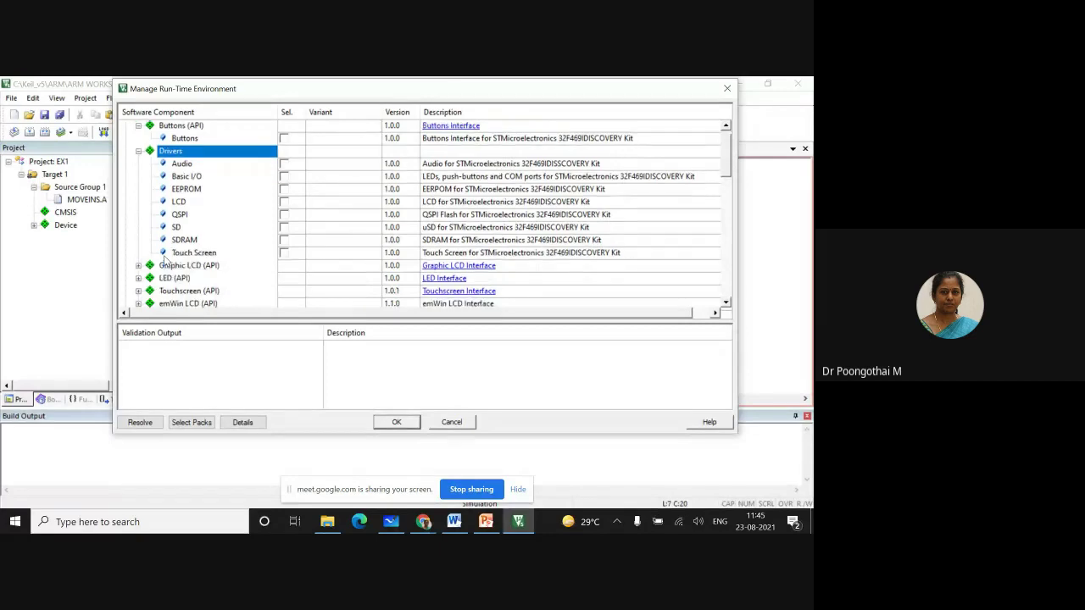
scroll(144, 290, "down", 1)
left_click(139, 267)
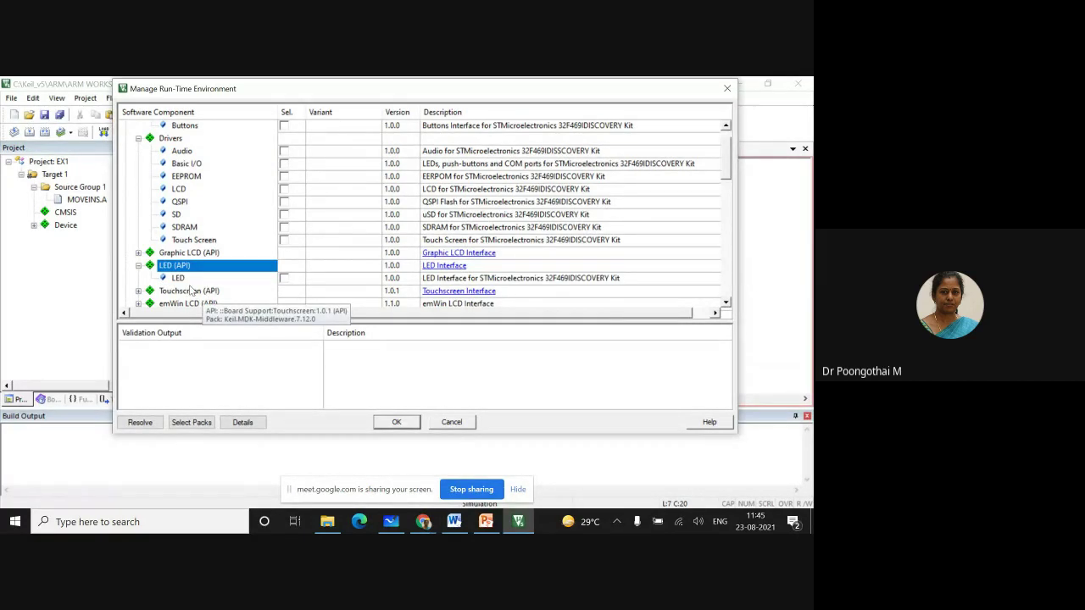
scroll(191, 291, "down", 3)
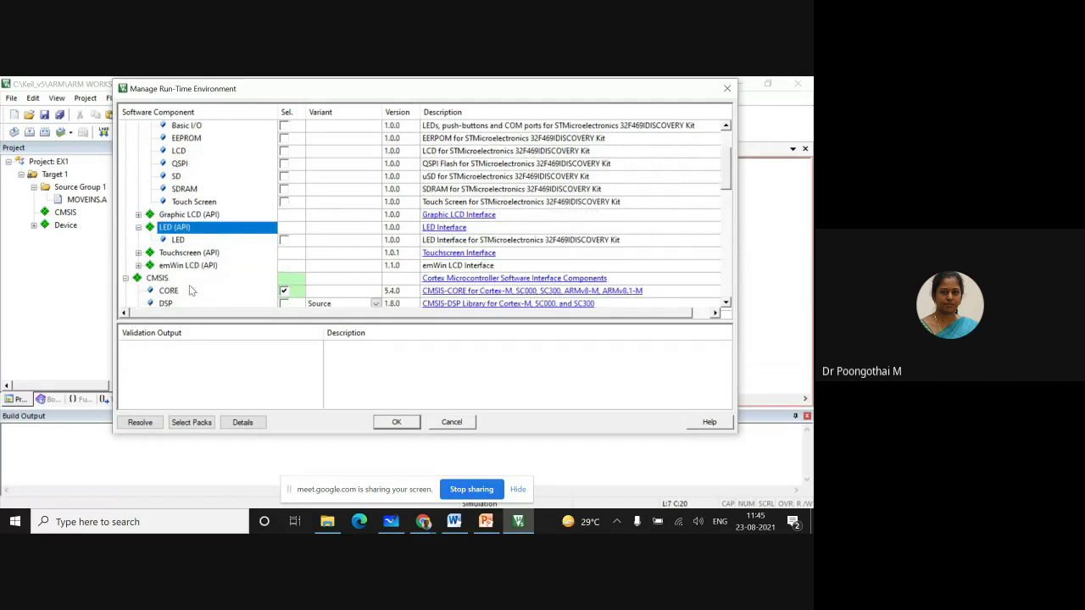
left_click(727, 89)
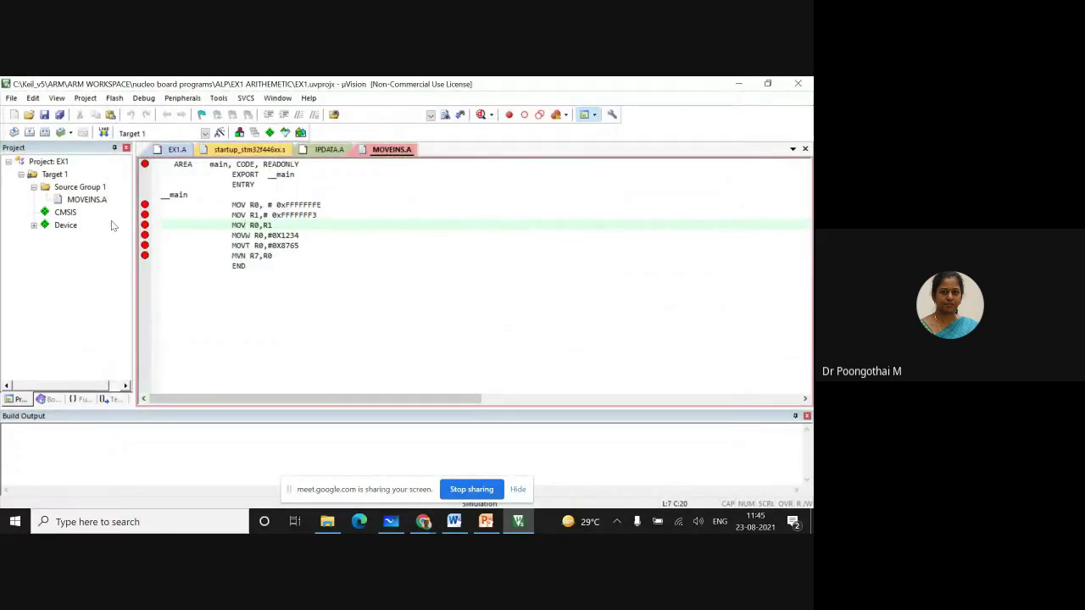
Step: Select the CMSIS component in the EX1 project tree and switch to the CMSIS-Core Structure slide in PowerPoint
left_click(53, 215)
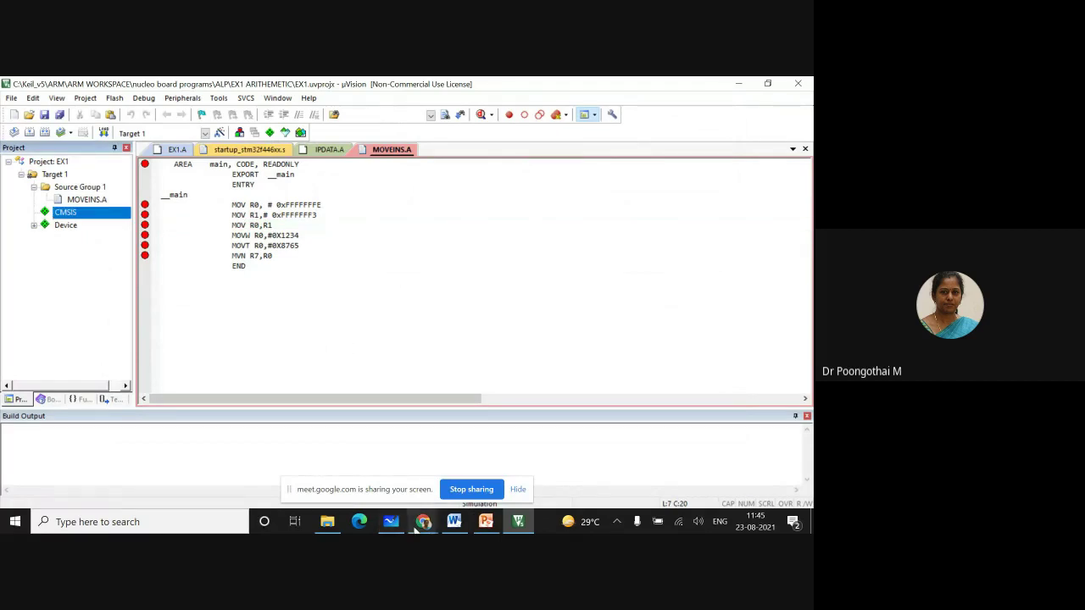
left_click(485, 524)
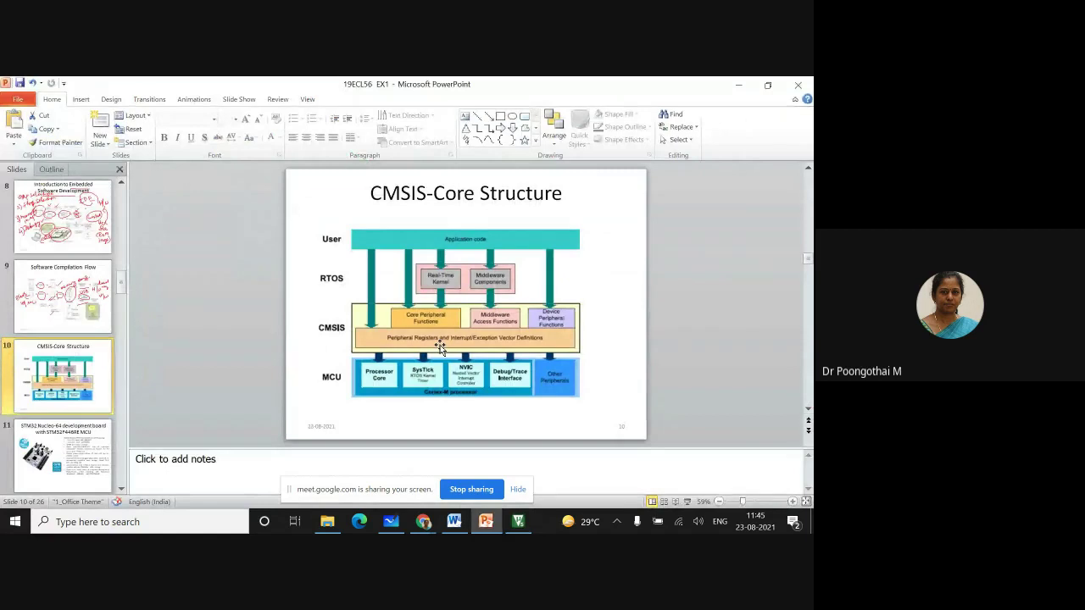